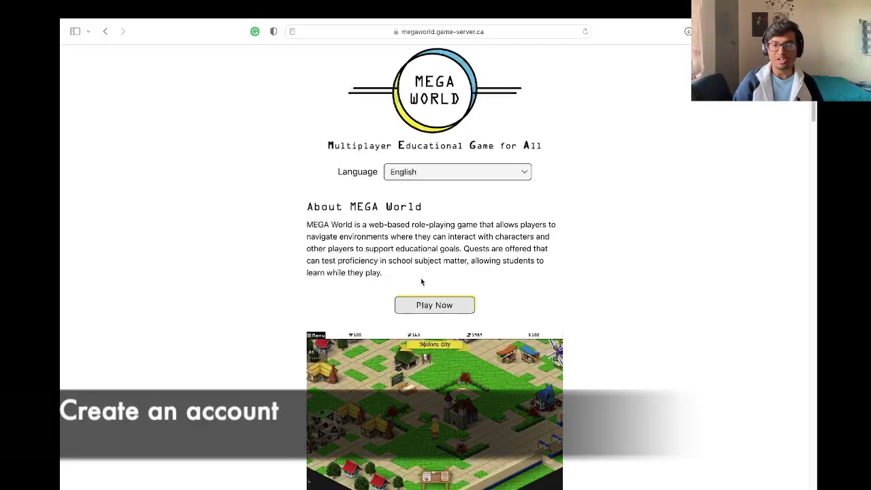
Log in to MEGA World with the saved credentials to reach the Midora City map.
click(438, 307)
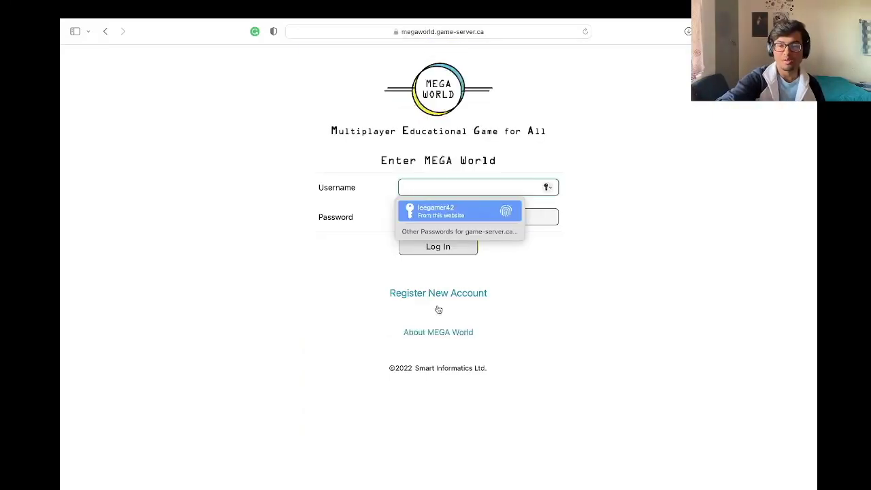
key(Return)
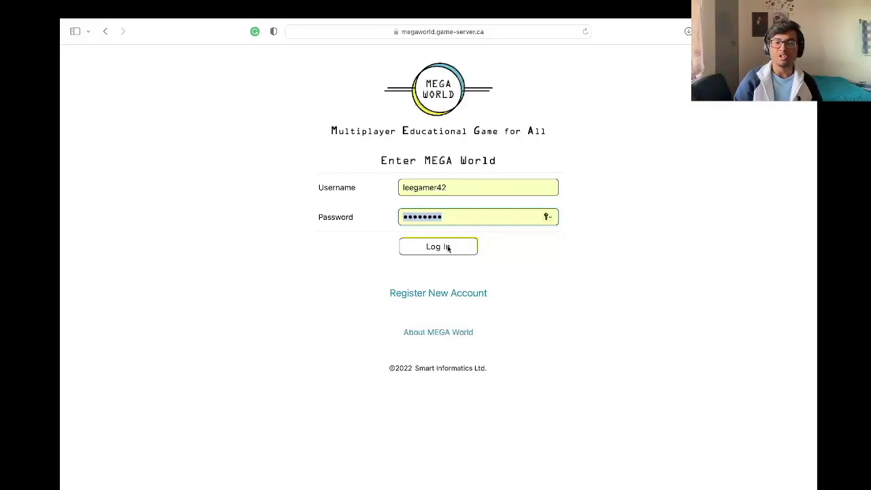
click(447, 247)
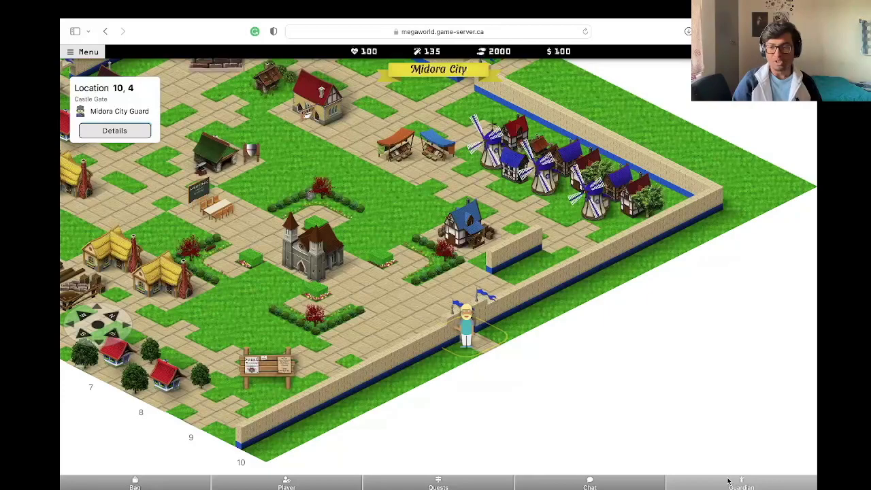
Show the Guardian panel with the current guardian avatar below the map.
click(728, 481)
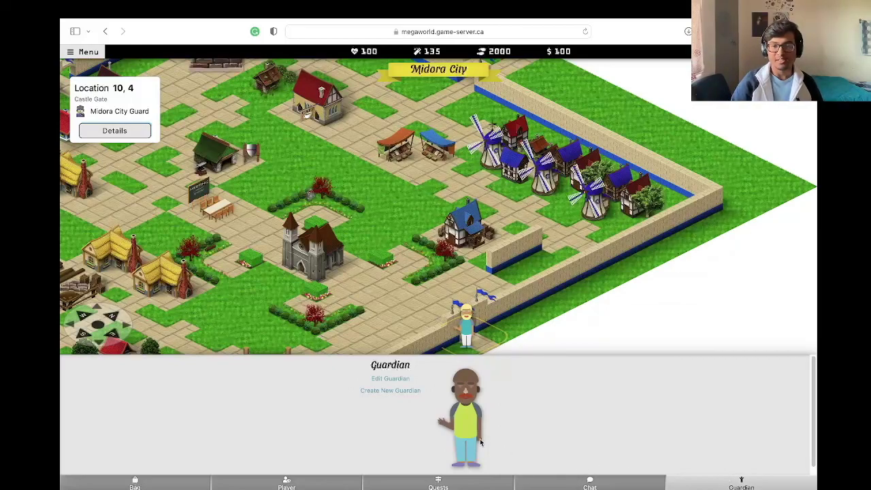
click(401, 390)
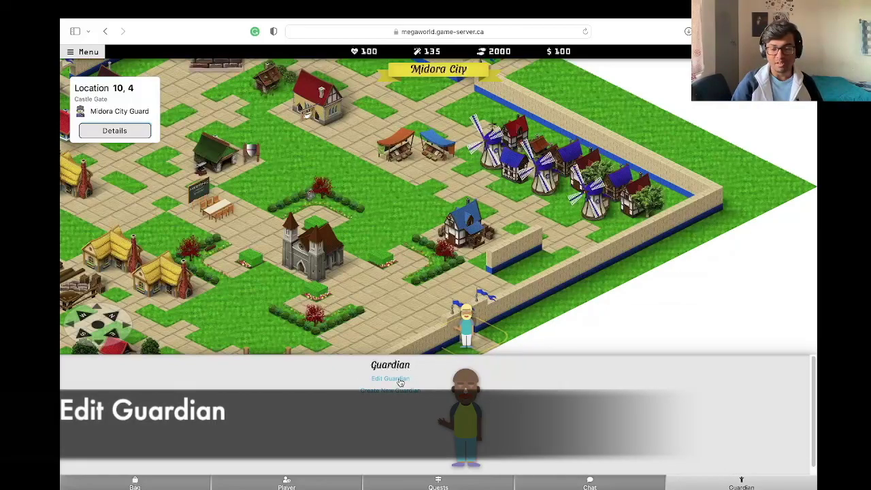
Give the existing guardian blue skin and save its avatar.
click(399, 379)
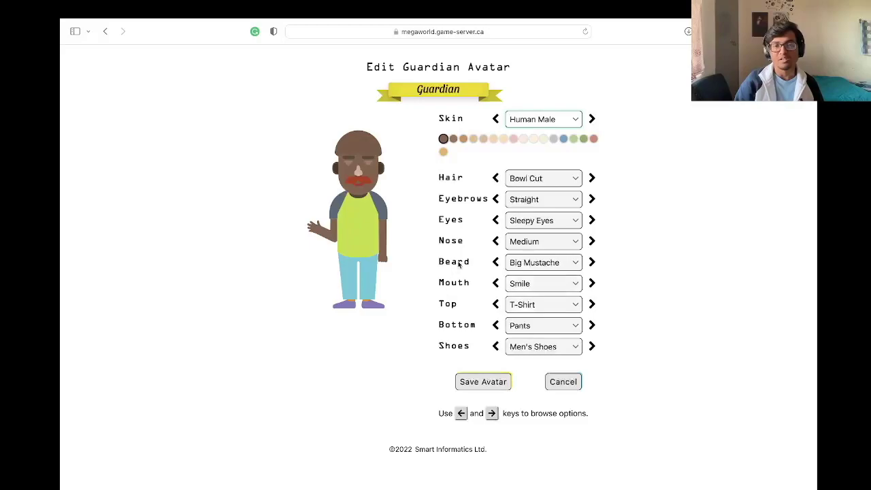
click(564, 138)
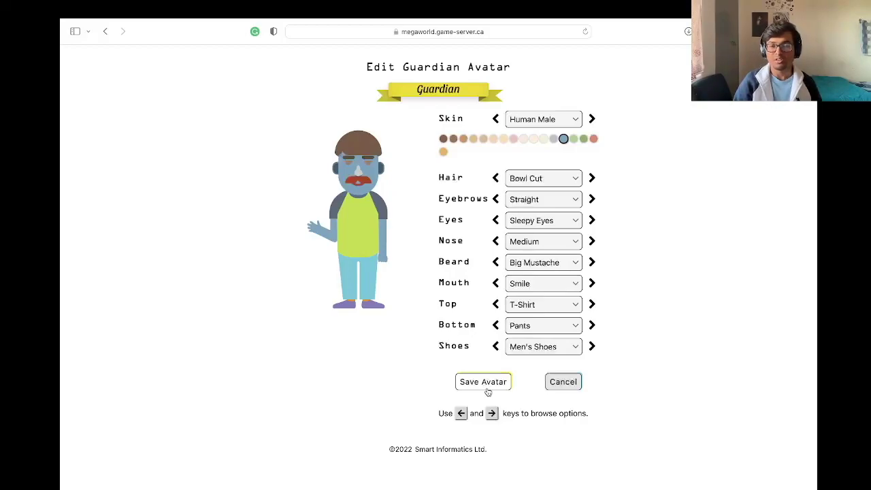
click(488, 393)
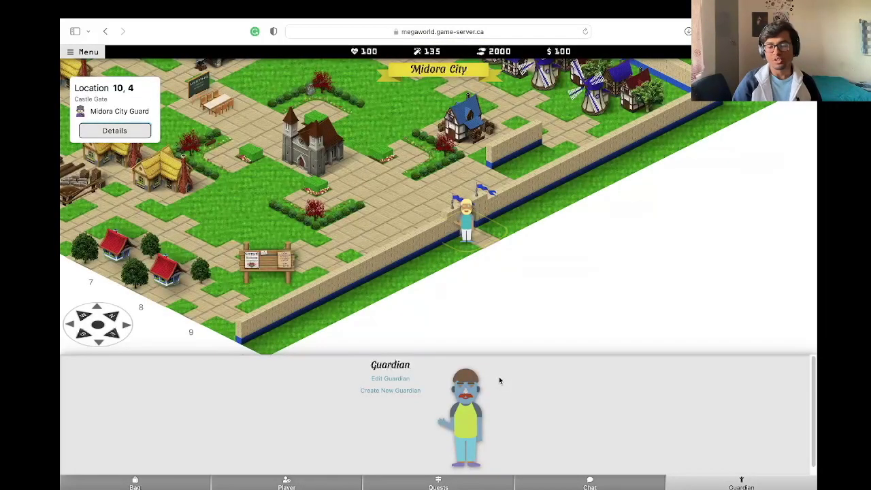
Open the Create New Guardian page and scroll down the avatar lists.
click(385, 391)
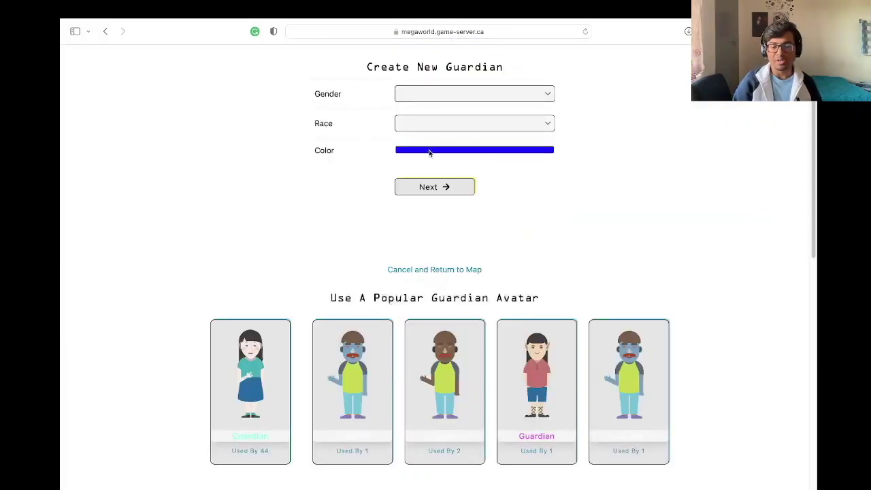
scroll(447, 301, down, 3)
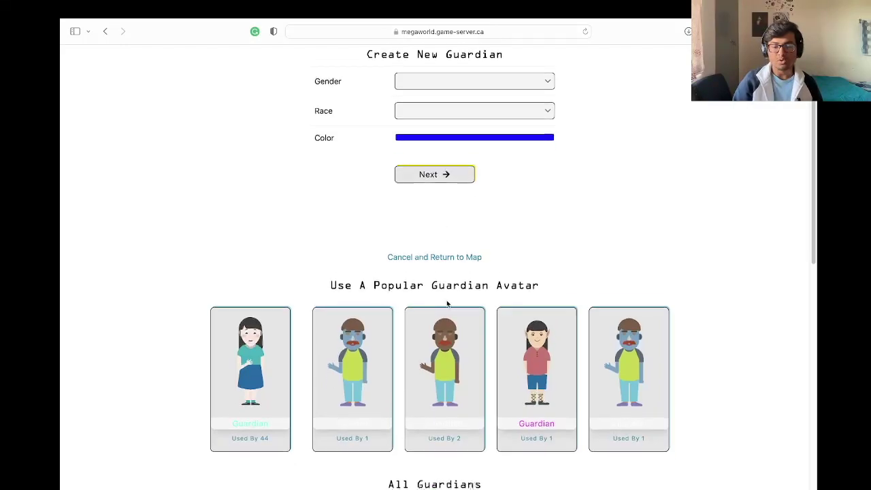
scroll(447, 302, down, 1)
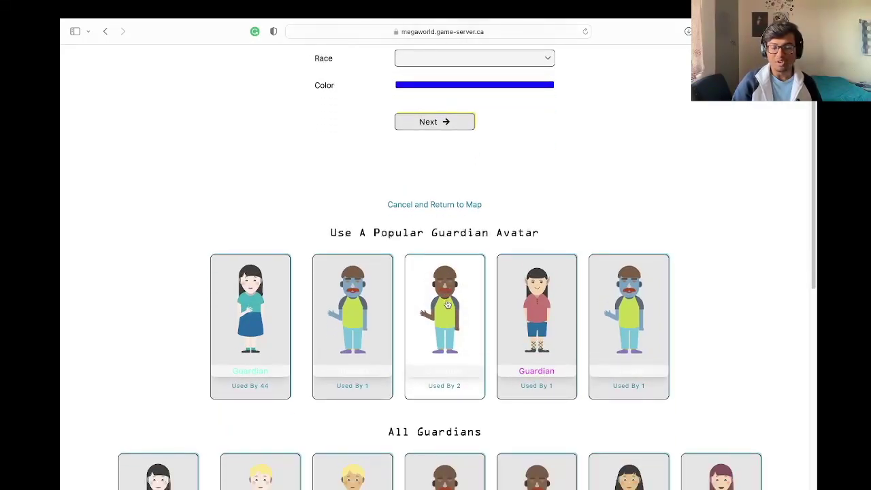
scroll(447, 304, down, 2)
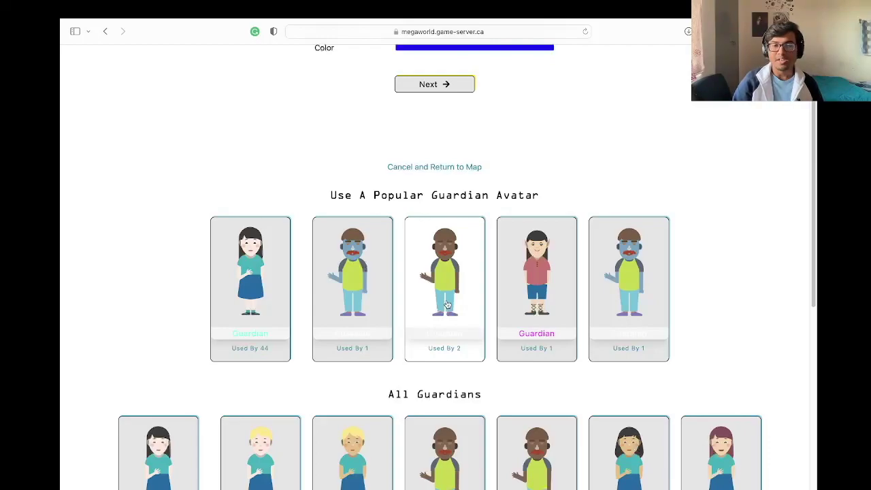
Browse the Popular and All Guardians lists, highlighting the popular avatars heading.
drag(330, 195, 537, 188)
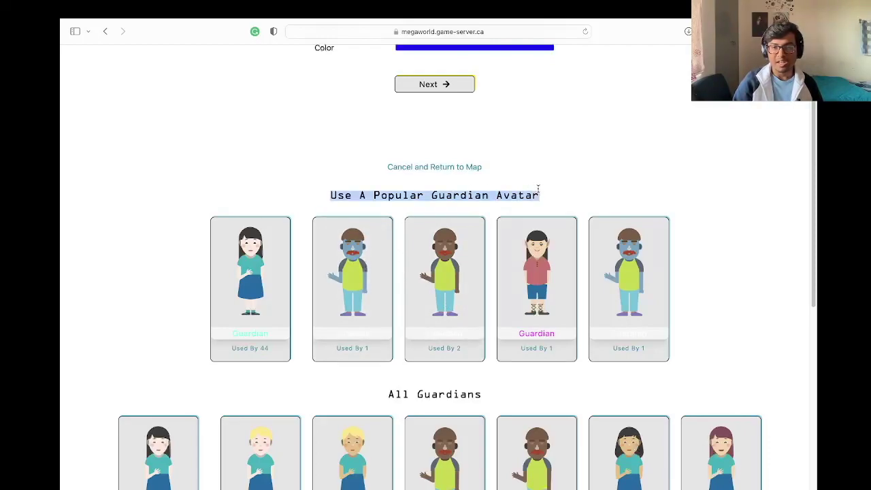
click(538, 205)
scroll(489, 326, down, 2)
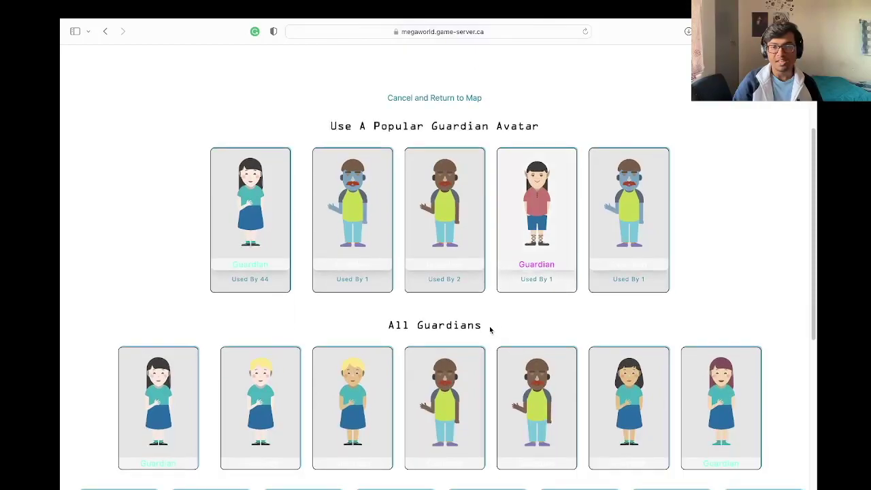
drag(385, 325, 483, 324)
click(485, 324)
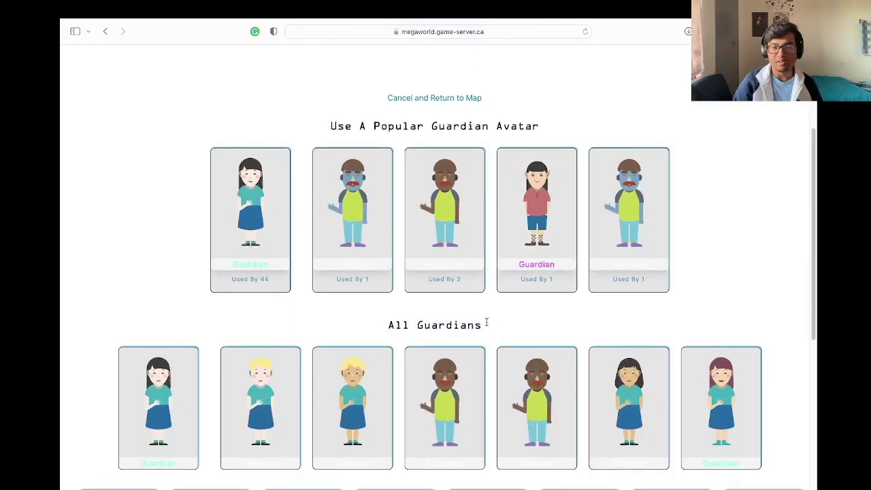
scroll(486, 326, down, 5)
scroll(487, 326, down, 1)
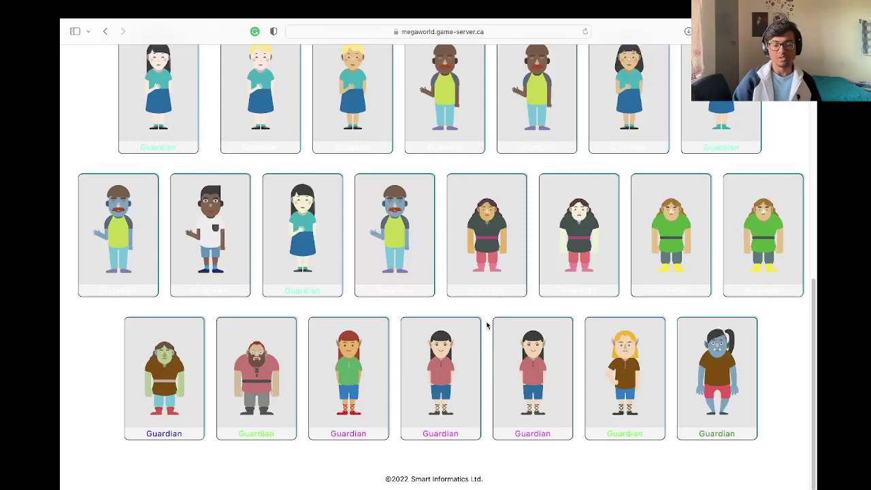
scroll(379, 246, up, 3)
scroll(378, 246, up, 1)
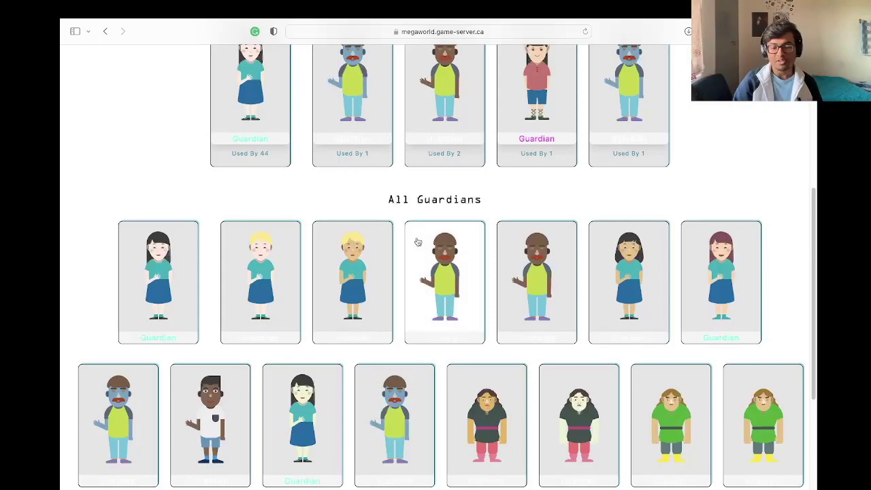
scroll(418, 242, up, 3)
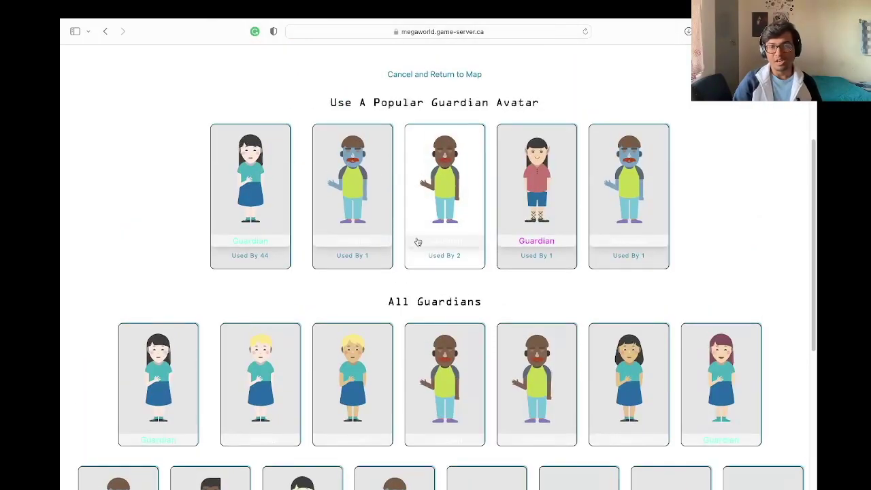
Pick the most popular avatar, then reopen the Create New Guardian form from the map.
click(261, 215)
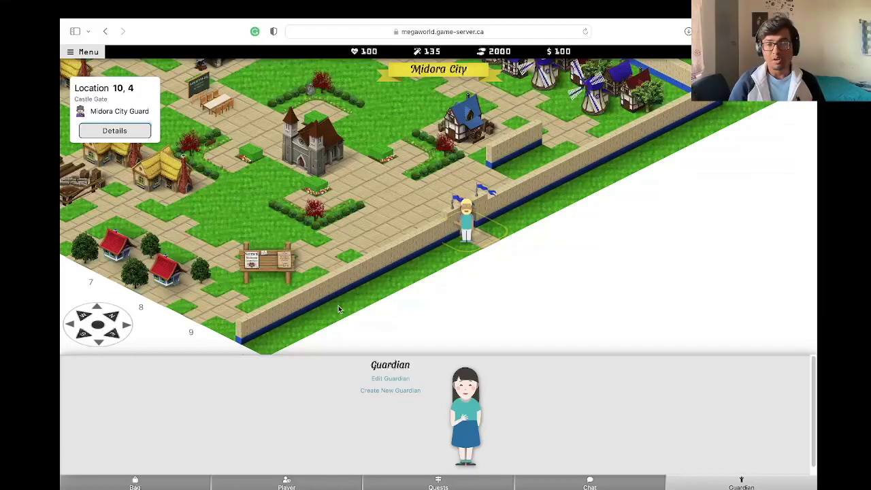
click(389, 391)
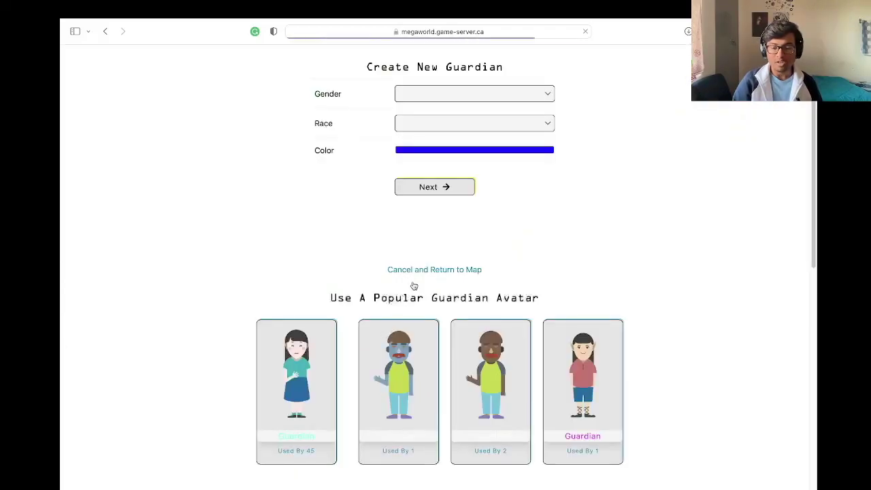
Make the new Guardian a green male Human and proceed to the avatar editor.
click(489, 94)
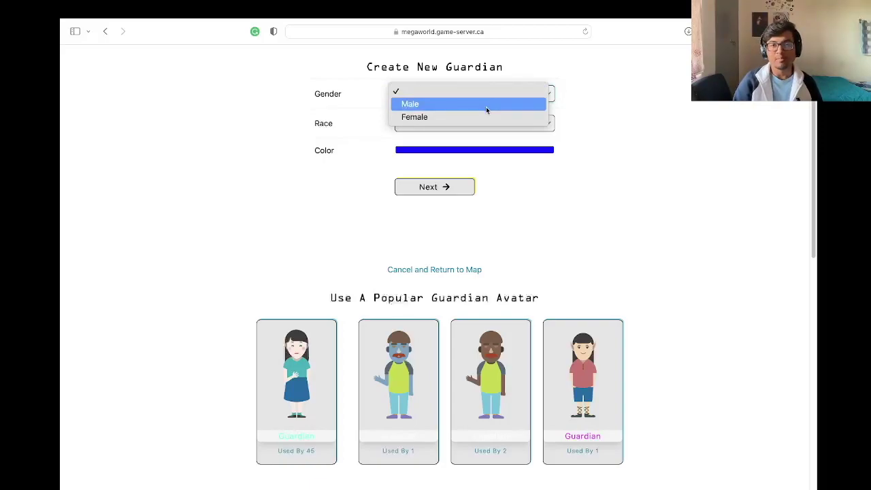
click(486, 105)
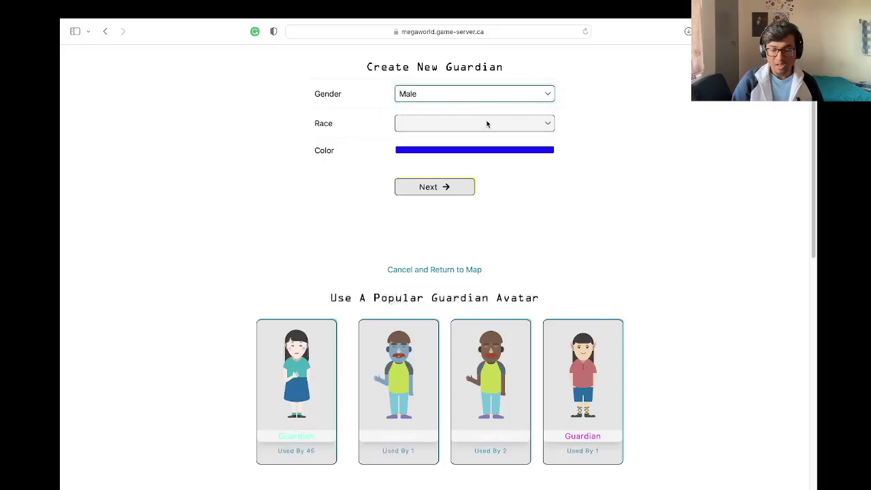
click(488, 124)
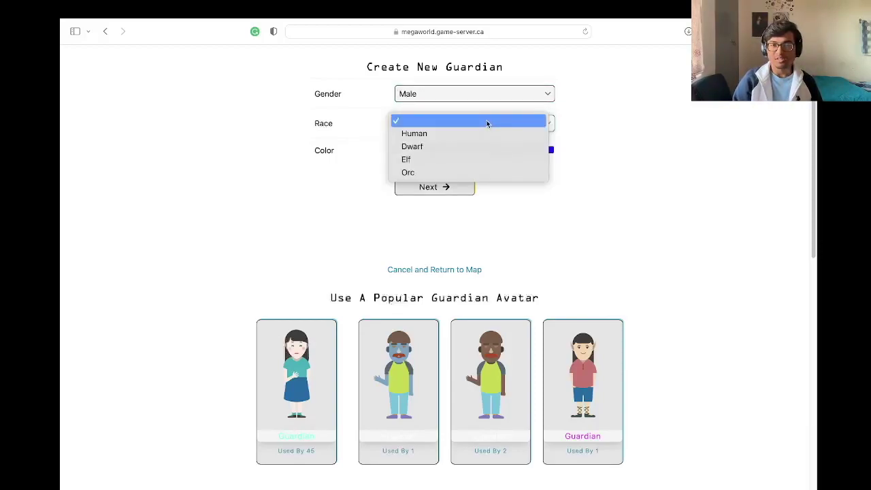
click(419, 138)
click(441, 150)
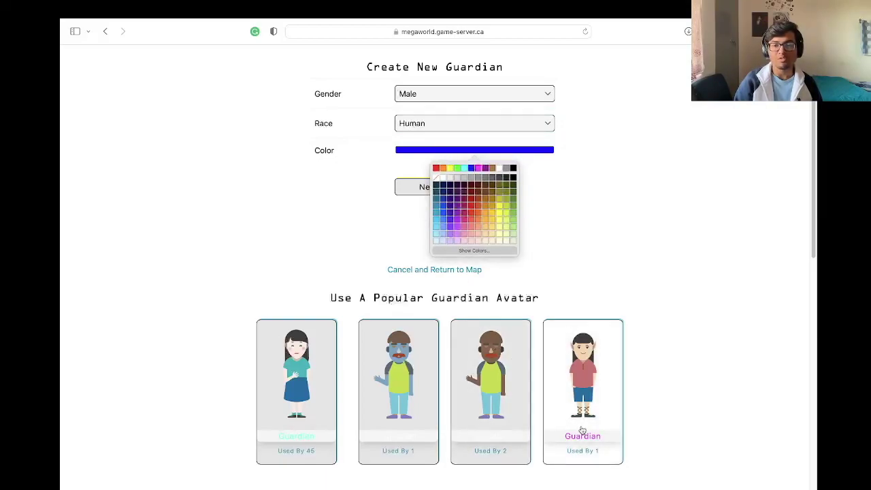
click(459, 168)
click(459, 189)
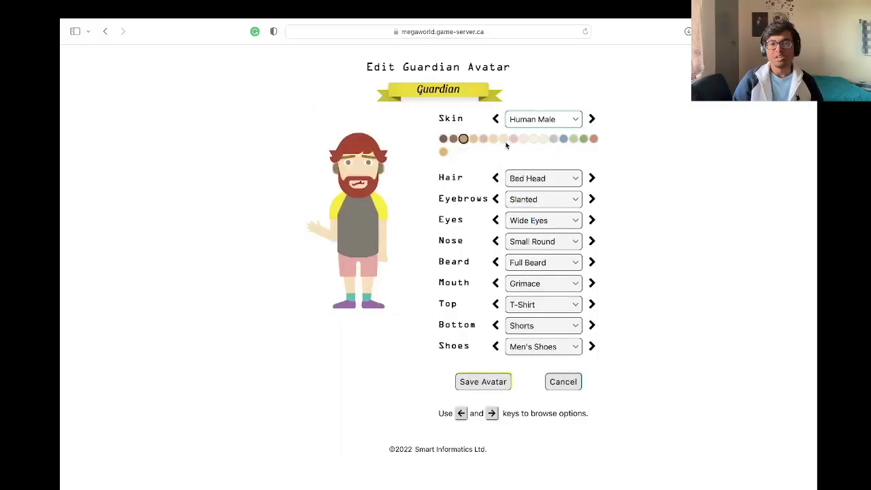
Switch the bearded Guardian to a different skin tone and black shoes, then save the avatar.
click(503, 140)
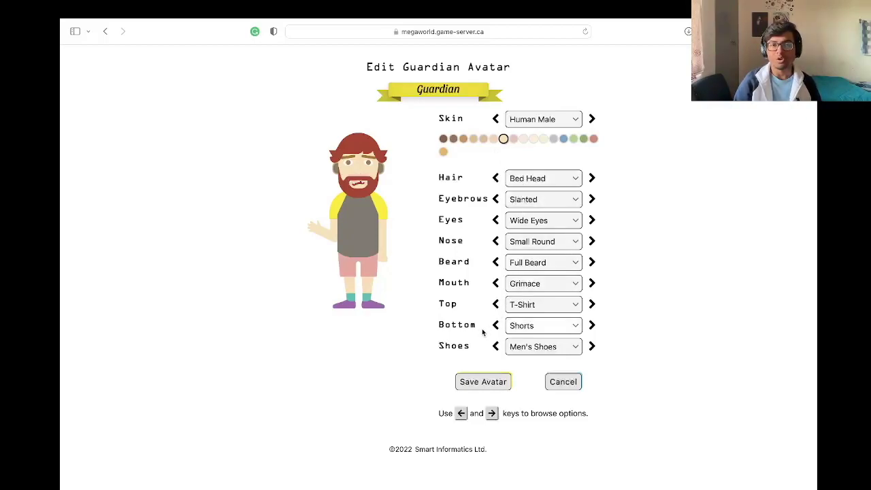
click(547, 347)
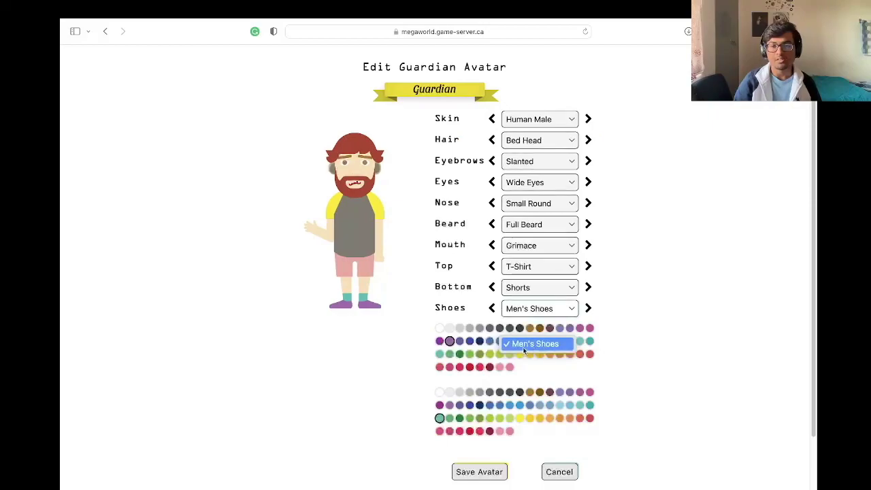
click(508, 393)
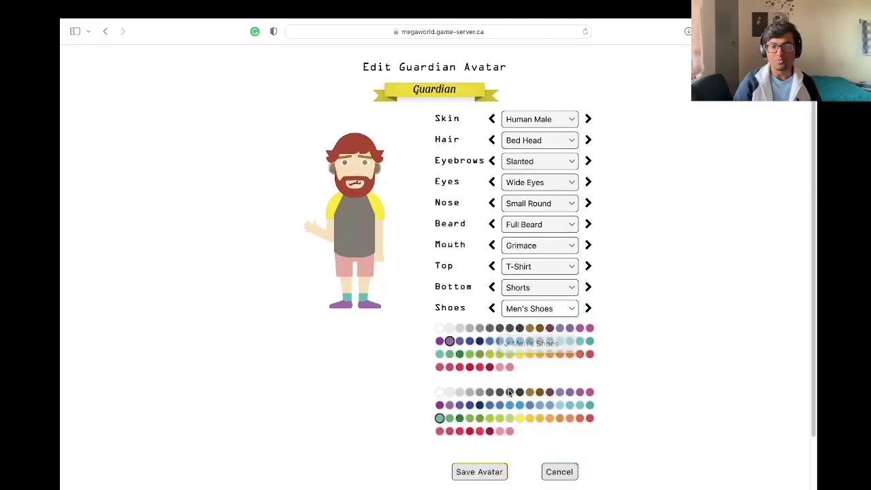
click(519, 328)
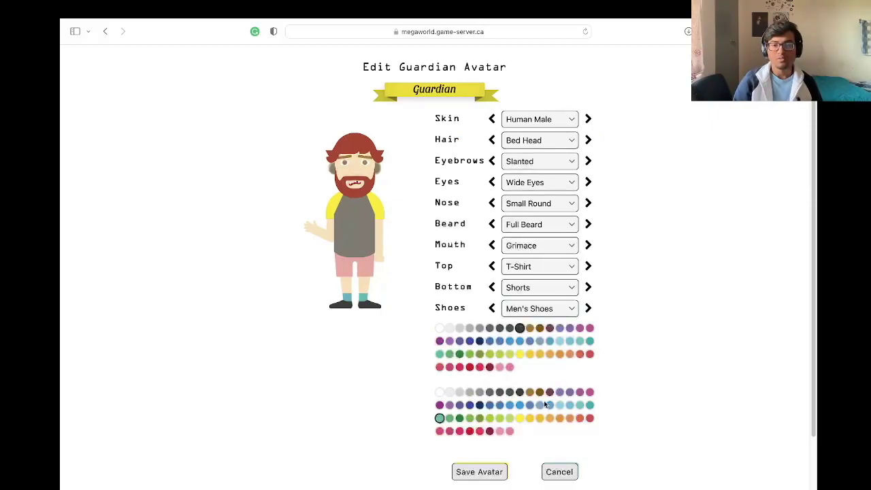
scroll(523, 458, down, 1)
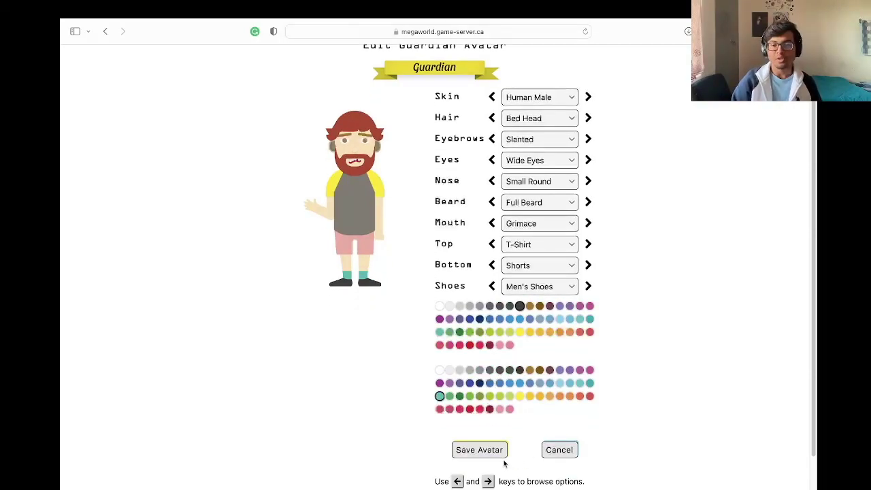
click(499, 454)
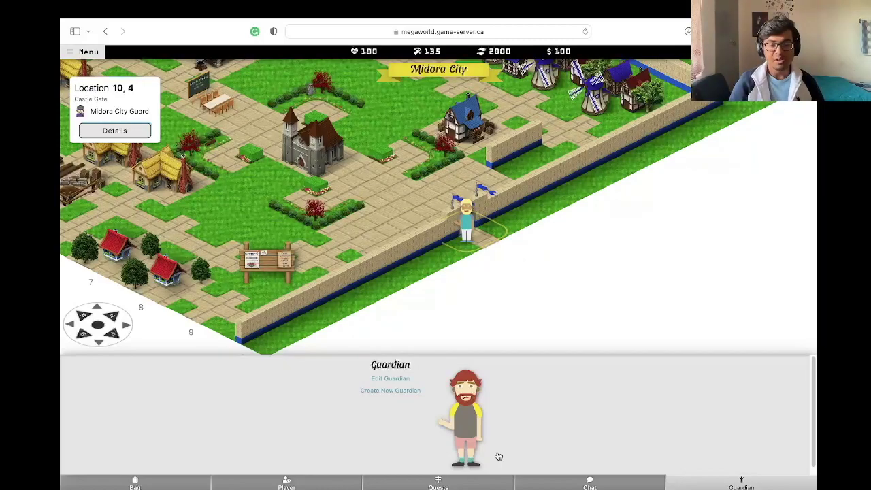
Open the 'Talking to Guardian' chat from the Guardian figure in the bottom panel.
click(464, 416)
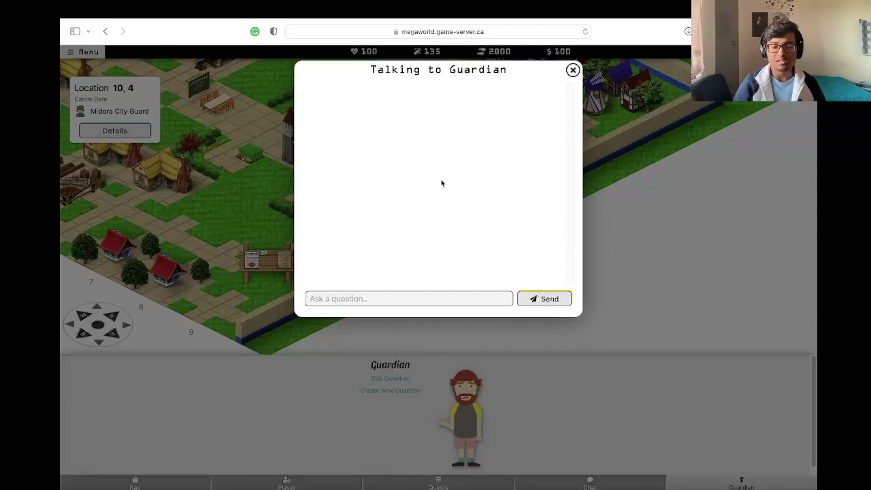
Send the question 'what is communication' to the Guardian.
click(410, 304)
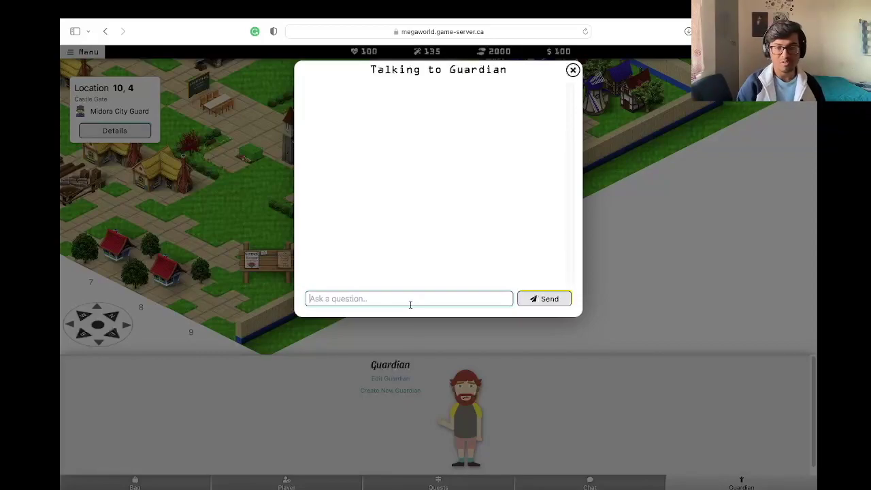
text(what )
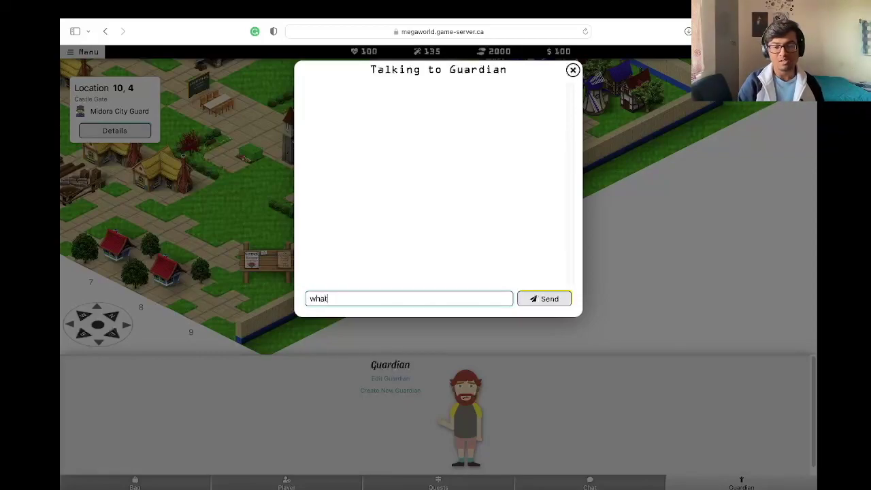
text(is communi)
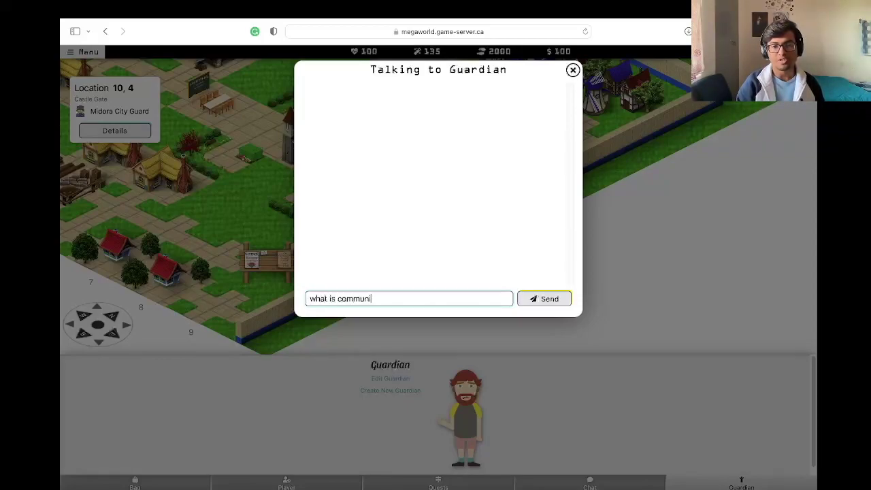
text(cation)
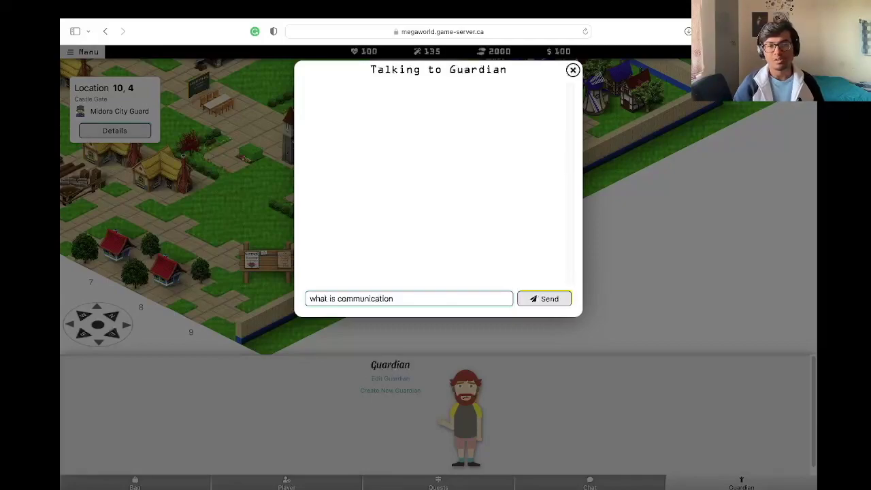
key(Return)
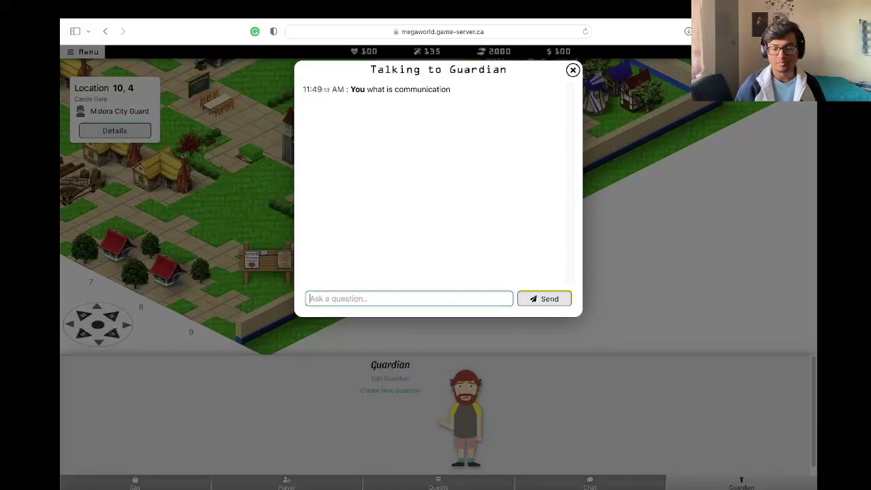